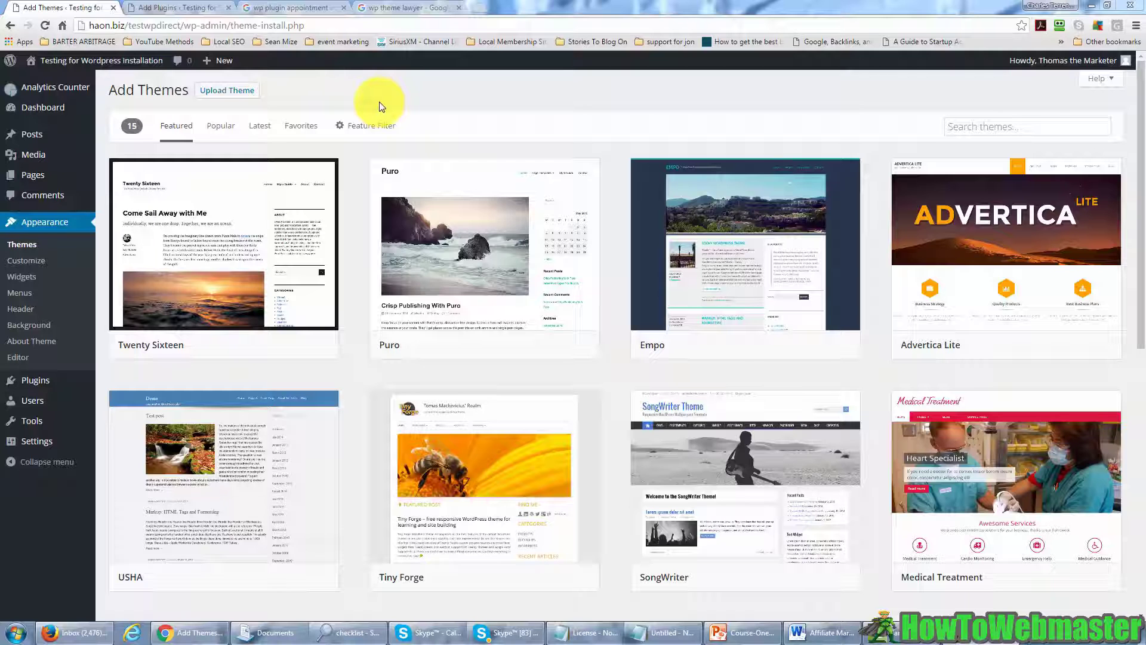
- Switch from the Add Themes page to the Add Plugins page listing popular plugins
click(190, 8)
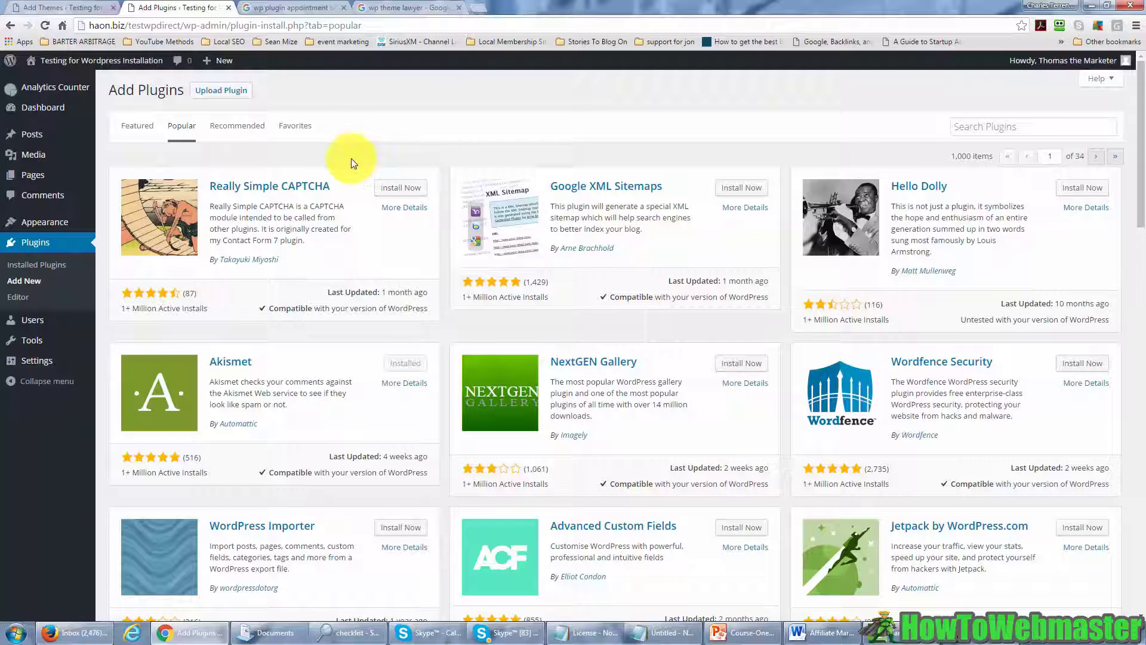
- Bring up the Google results for 'wp plugin appointment scheduling'
click(296, 8)
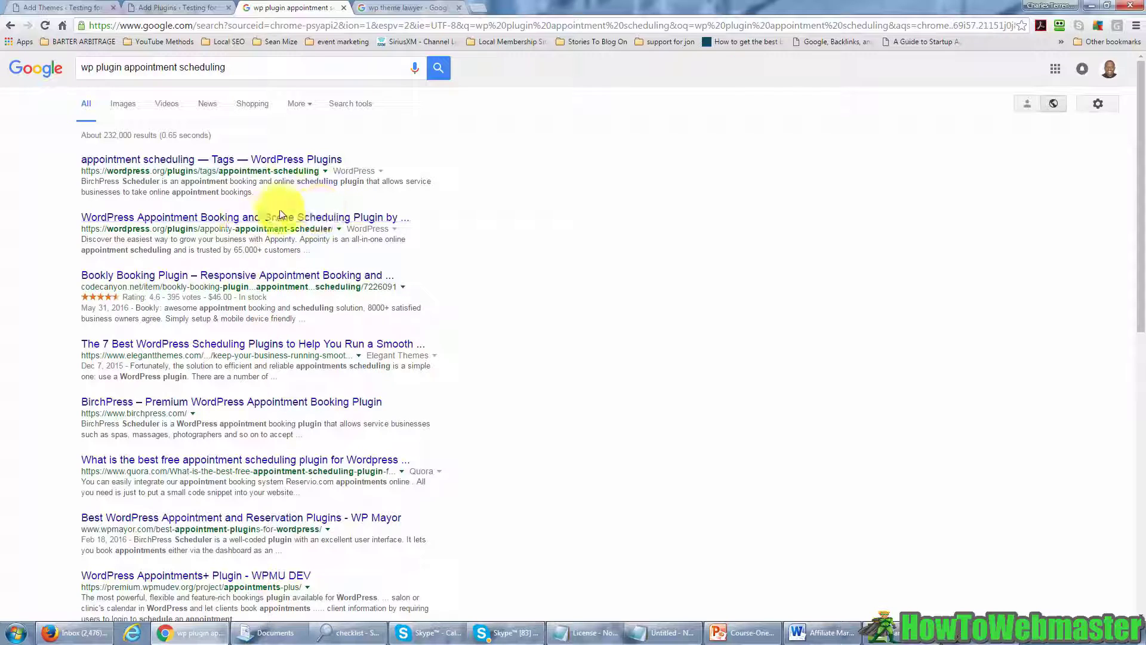
- Move to the next browser tab showing Google results for 'wp theme lawyer'
key(ctrl+Tab)
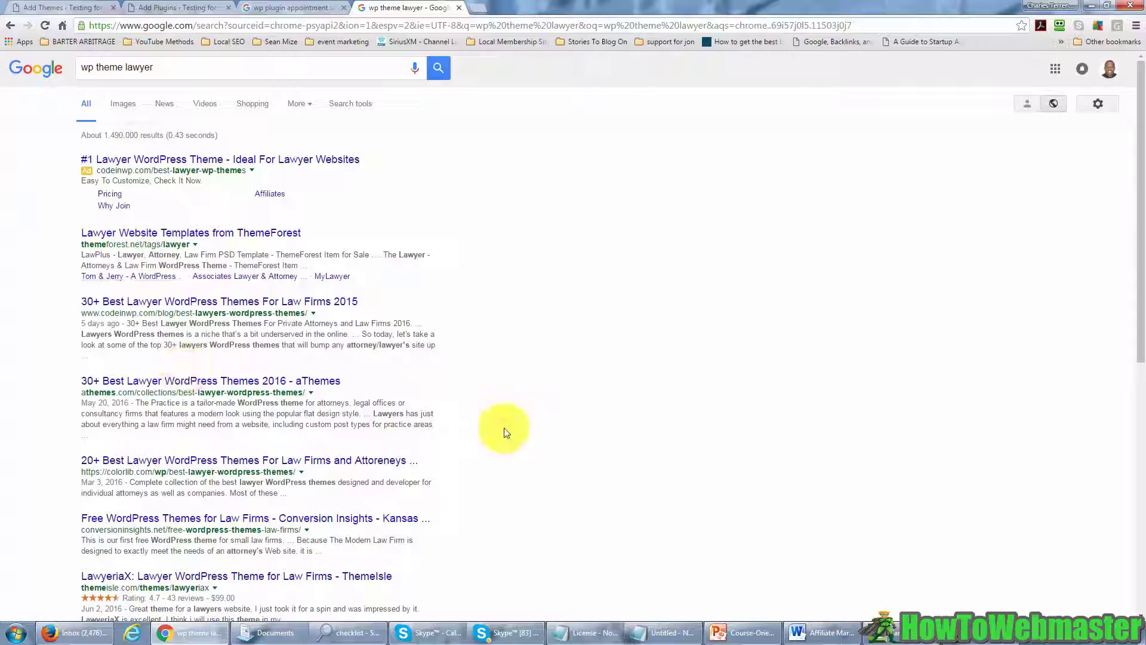
scroll(507, 434, down, 2)
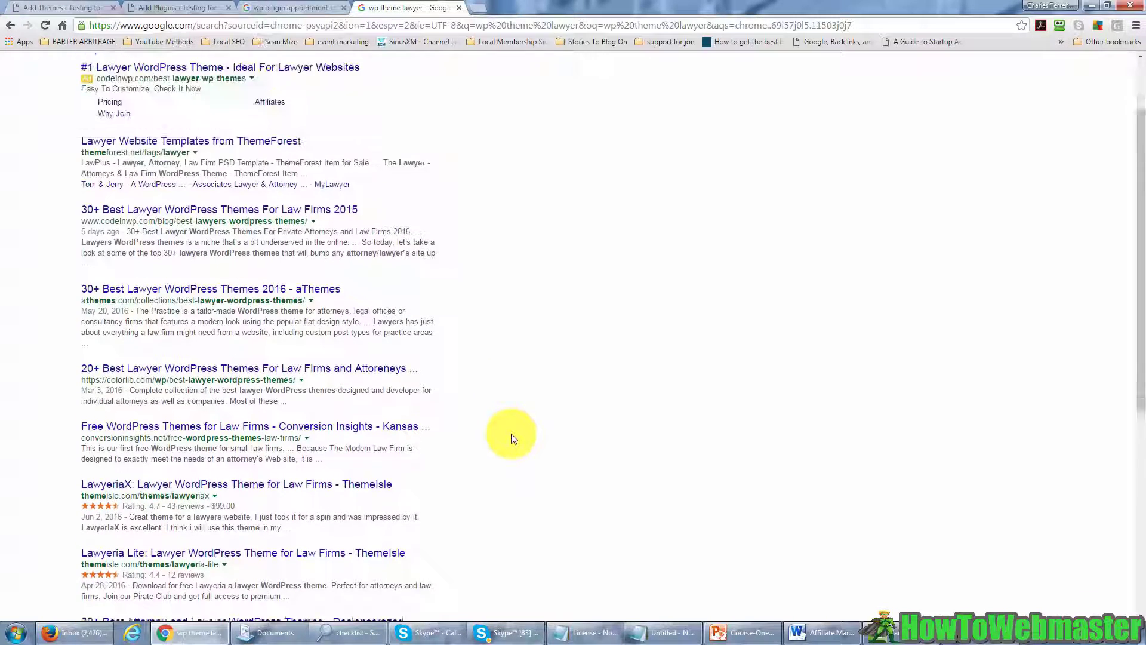
scroll(512, 439, up, 1)
scroll(511, 438, up, 1)
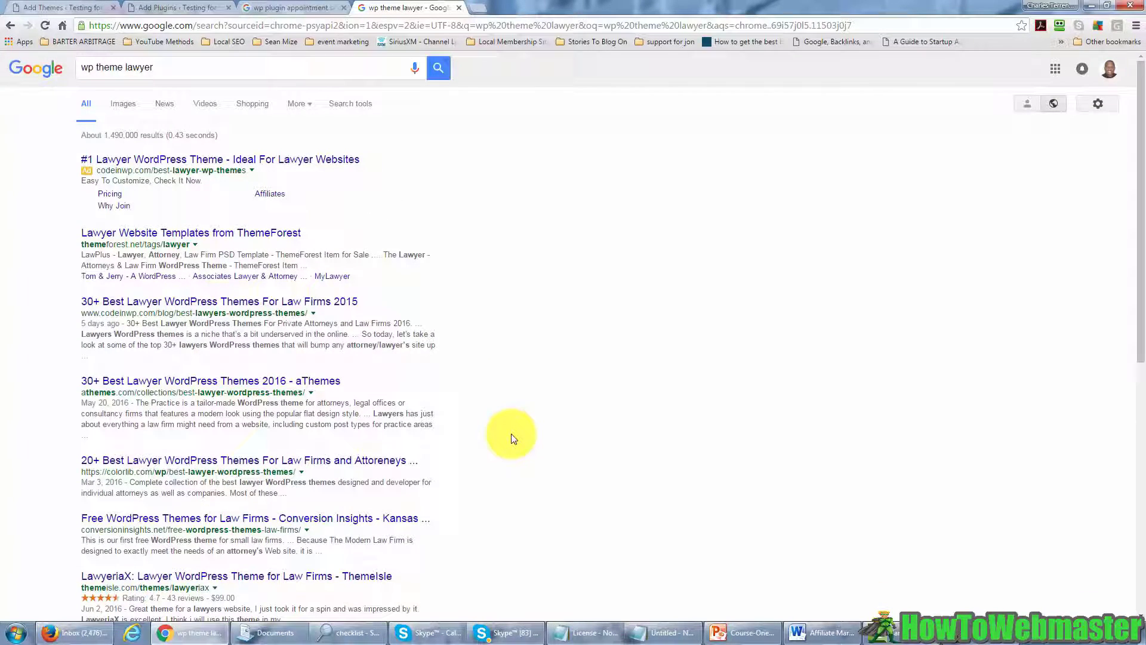